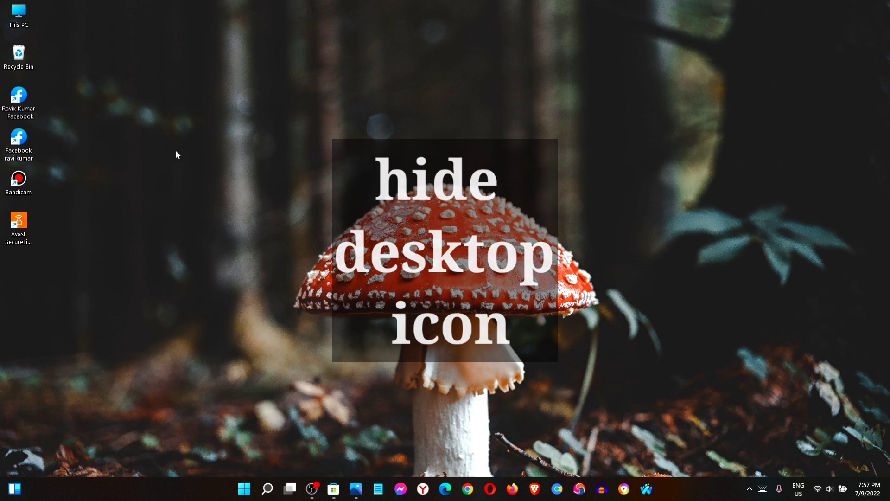
Step: Hide all the icons on the desktop
{"action": "right_click", "coordinate": [211, 174]}
{"action": "mouse_move", "coordinate": [227, 183]}
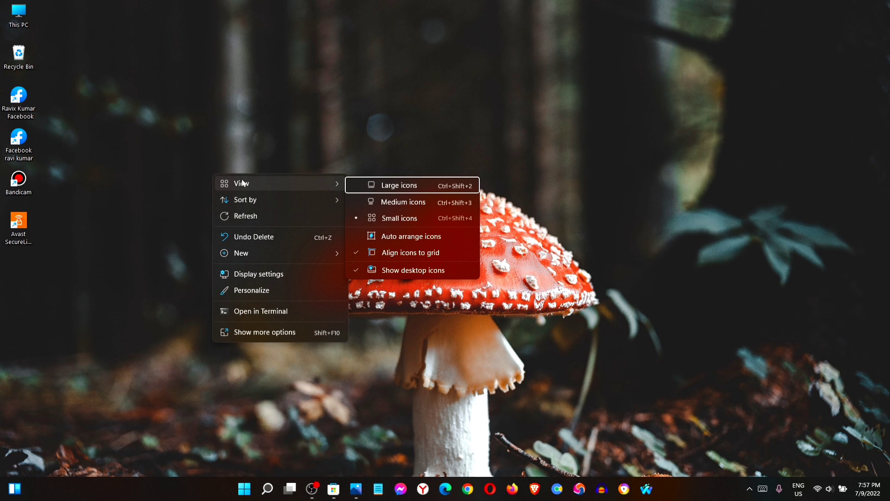
{"action": "left_click", "coordinate": [402, 270]}
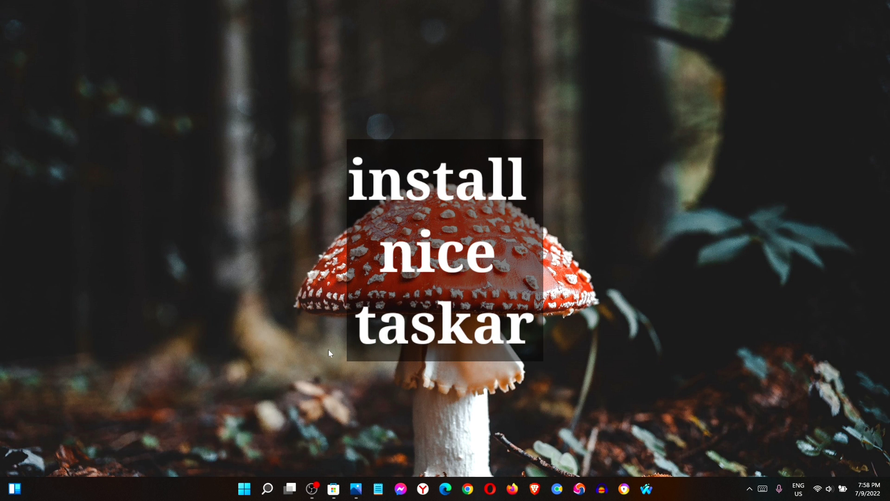
Step: Install NiceTaskbar from the Microsoft Store and launch it, closing the store window
{"action": "left_click", "coordinate": [335, 499]}
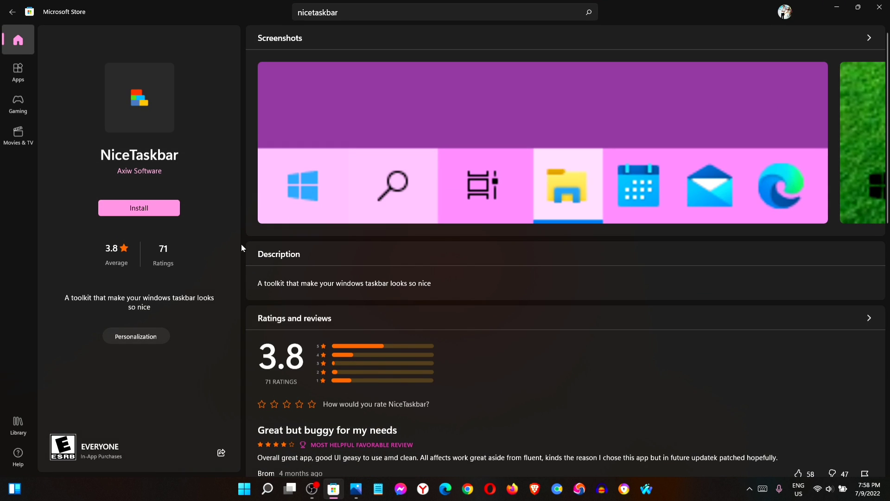
{"action": "left_click", "coordinate": [158, 205]}
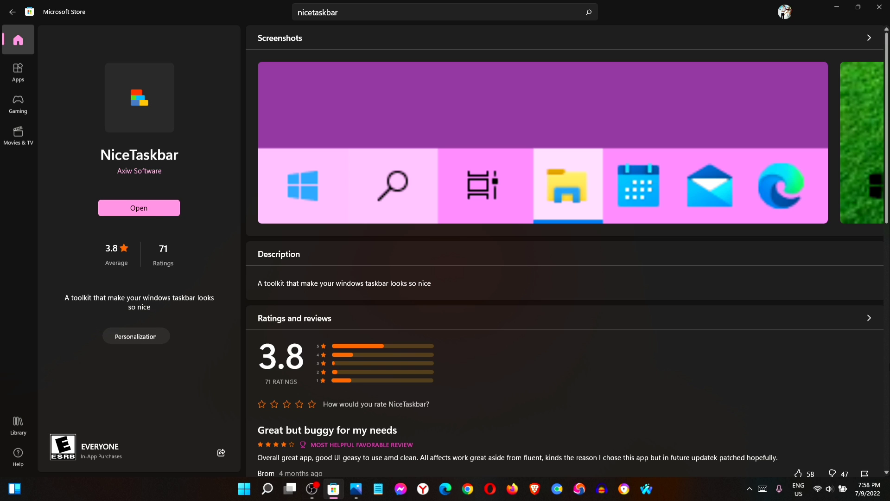
{"action": "left_click", "coordinate": [750, 489]}
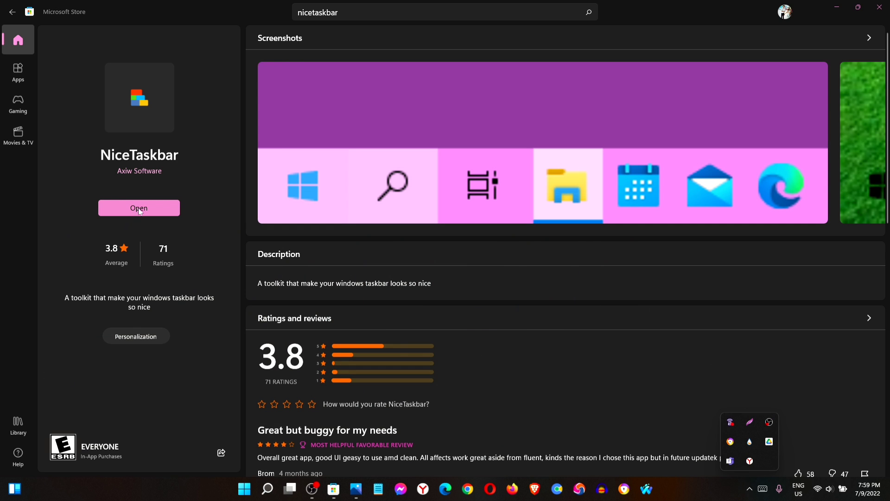
{"action": "left_click", "coordinate": [144, 207]}
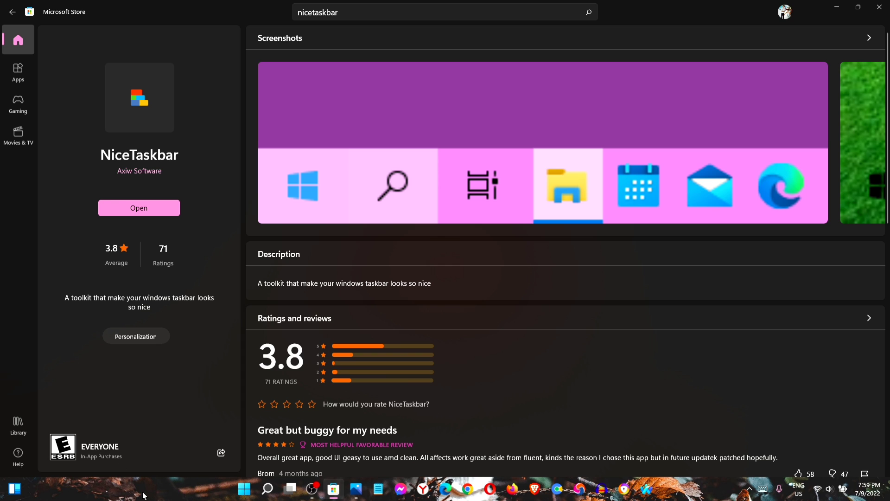
{"action": "left_click", "coordinate": [880, 7]}
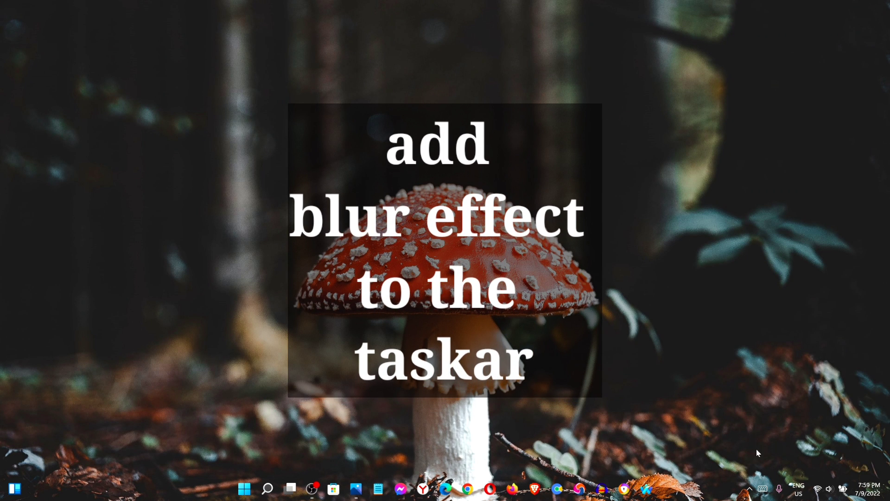
Step: Open the NiceTaskbar options and set the taskbar effect to Blur
{"action": "left_click", "coordinate": [747, 488]}
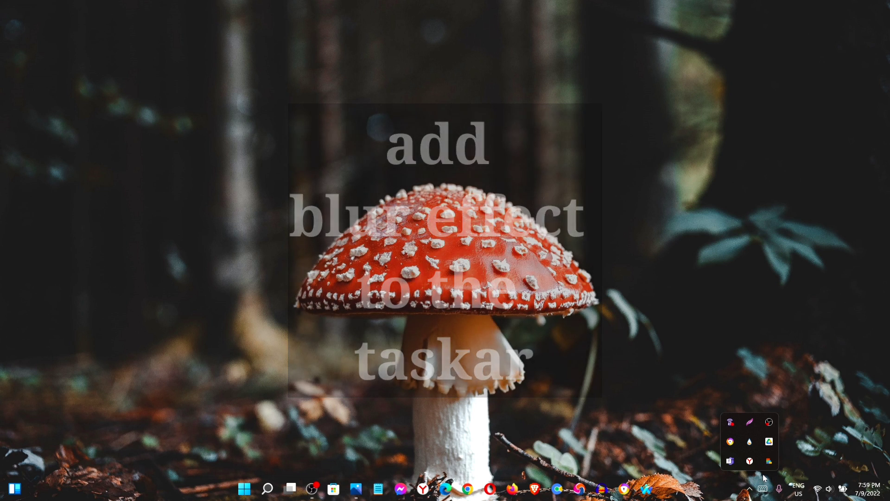
{"action": "left_click", "coordinate": [771, 460]}
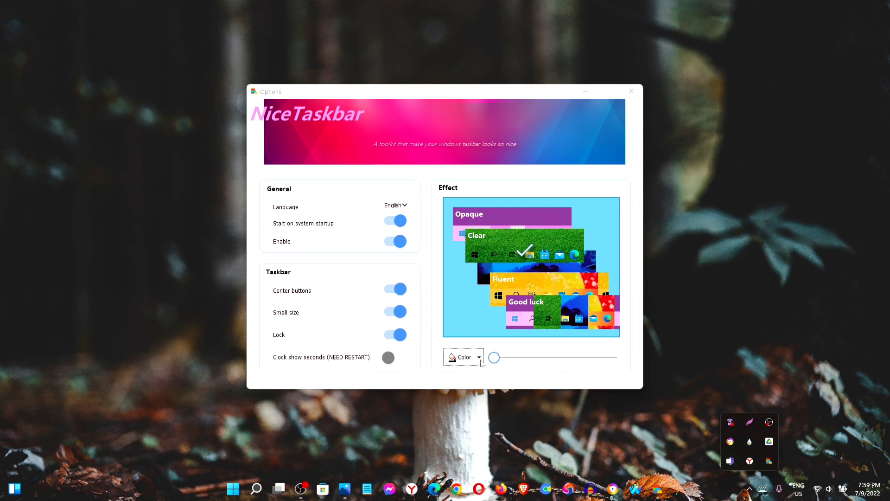
{"action": "left_click", "coordinate": [516, 269]}
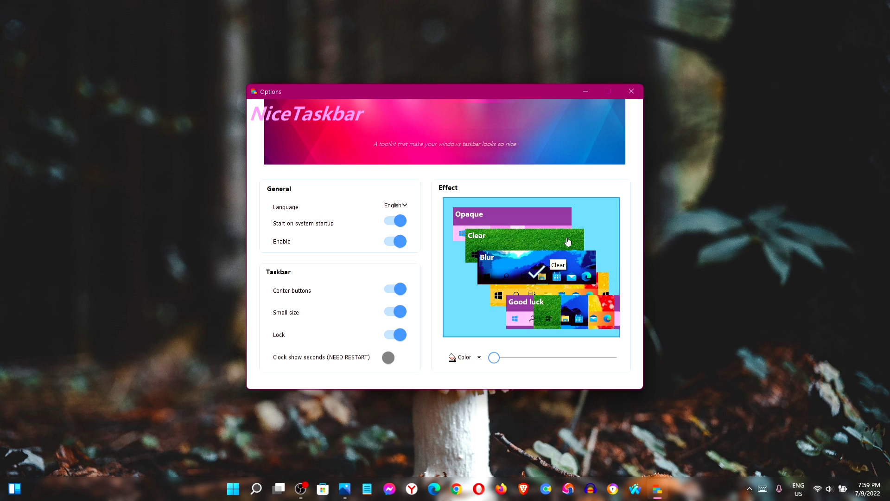
Step: Try the color slider and the Fluent, Good luck, Blur, Opaque and Clear effects on the taskbar
{"action": "left_click", "coordinate": [494, 357]}
{"action": "left_click_drag", "start_coordinate": [517, 361], "coordinate": [487, 362]}
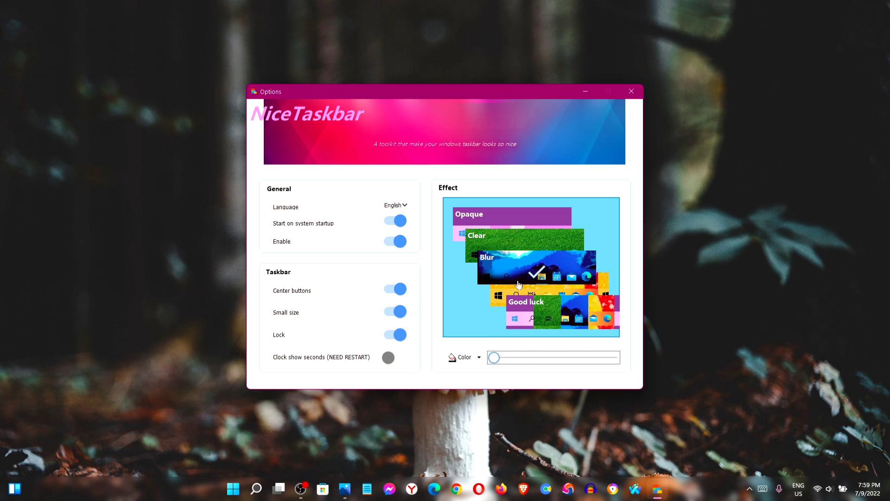
{"action": "left_click", "coordinate": [531, 293]}
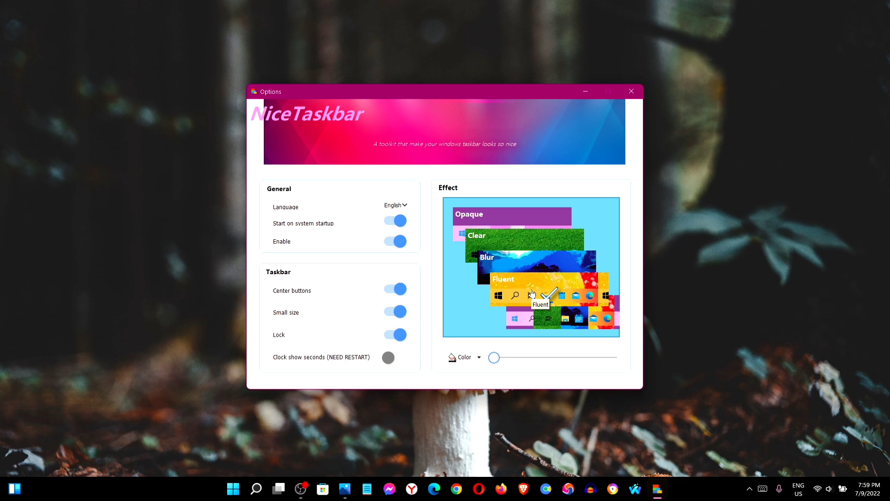
{"action": "left_click", "coordinate": [546, 315]}
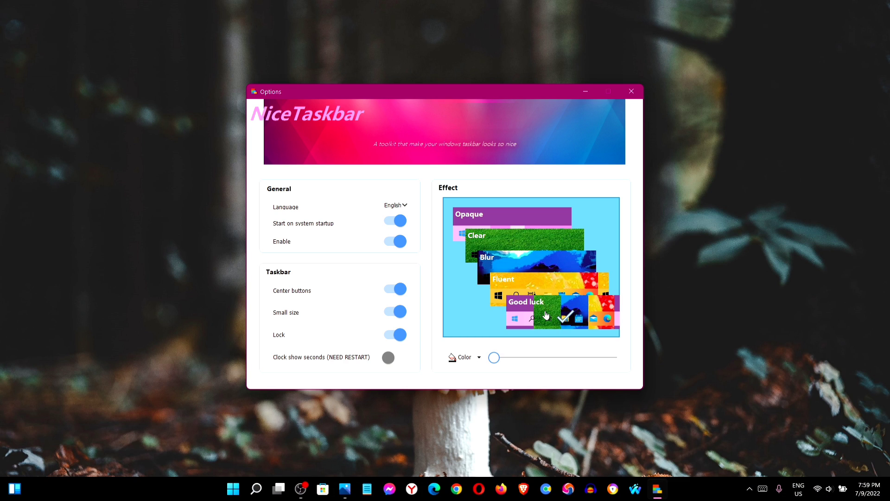
{"action": "left_click", "coordinate": [545, 262]}
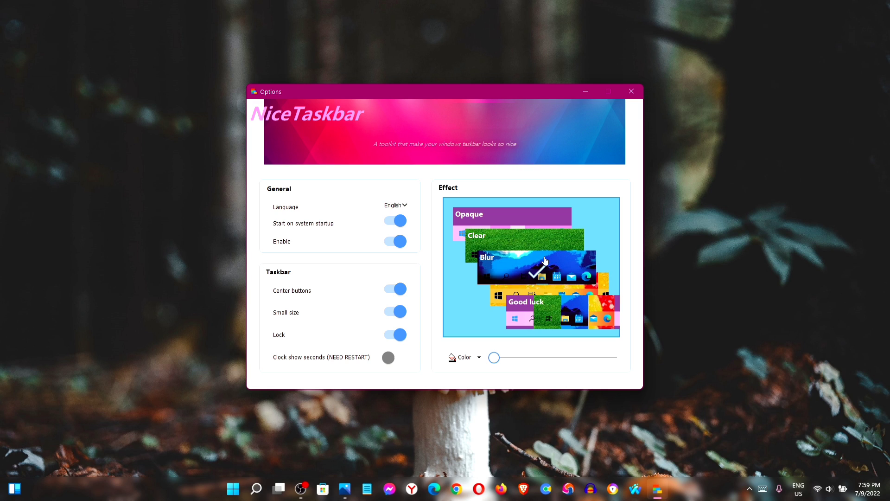
{"action": "left_click", "coordinate": [512, 244]}
{"action": "left_click", "coordinate": [492, 221]}
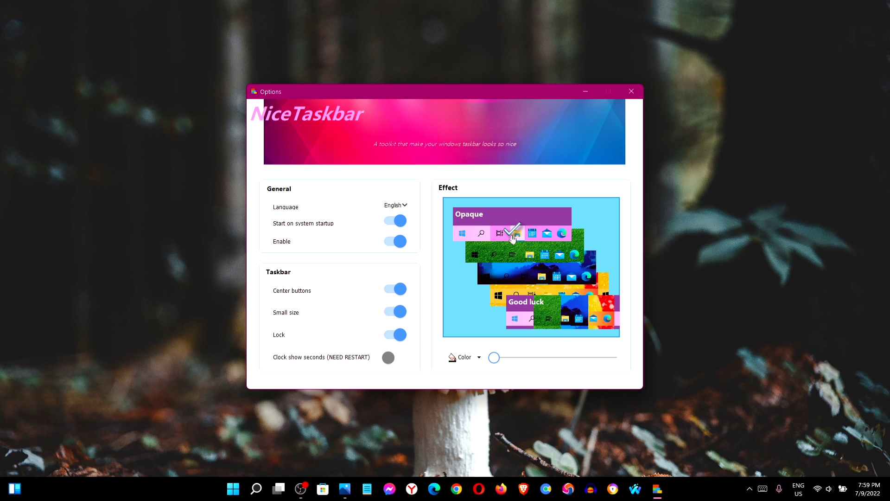
{"action": "left_click", "coordinate": [516, 253]}
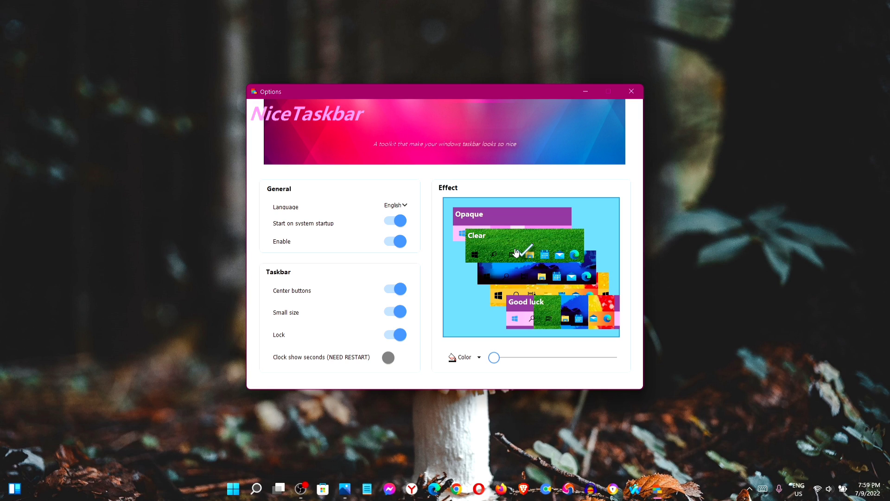
Step: Set the taskbar effect back to Blur and close the NiceTaskbar options
{"action": "left_click", "coordinate": [538, 273]}
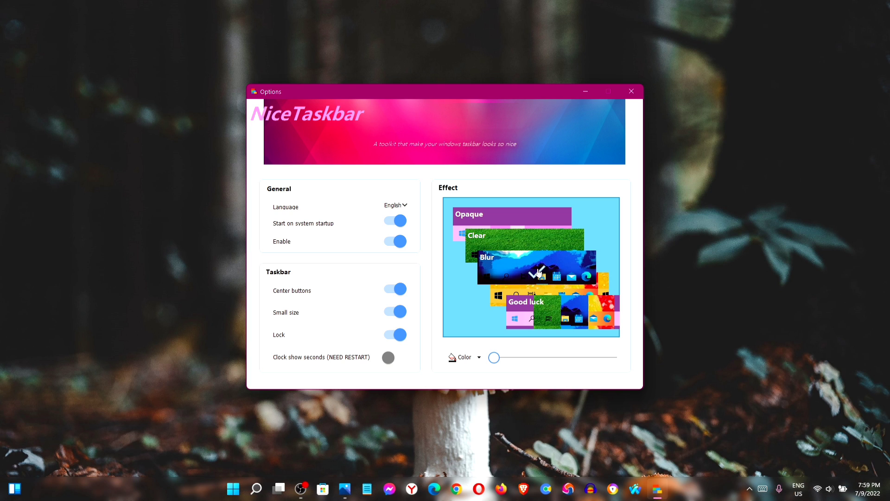
{"action": "left_click", "coordinate": [631, 92]}
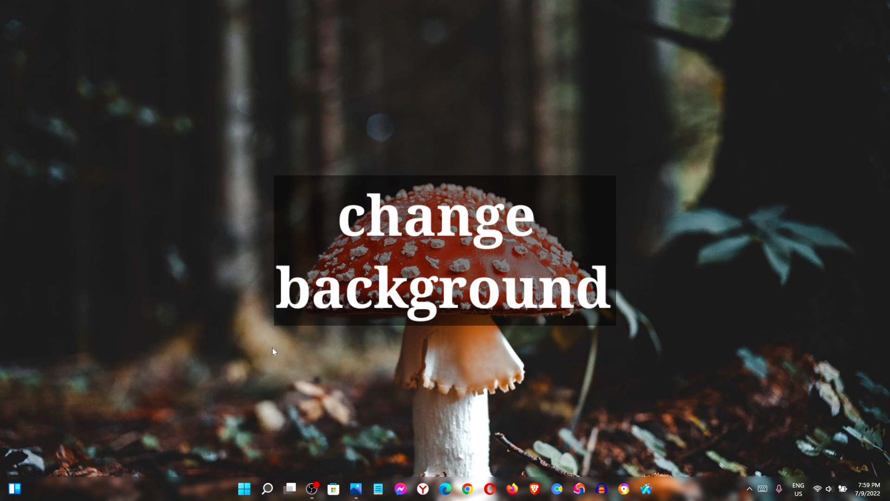
Step: Switch to the Photos app, set the open dark palm-leaf photo as the desktop background, and close the photo
{"action": "left_click", "coordinate": [351, 493]}
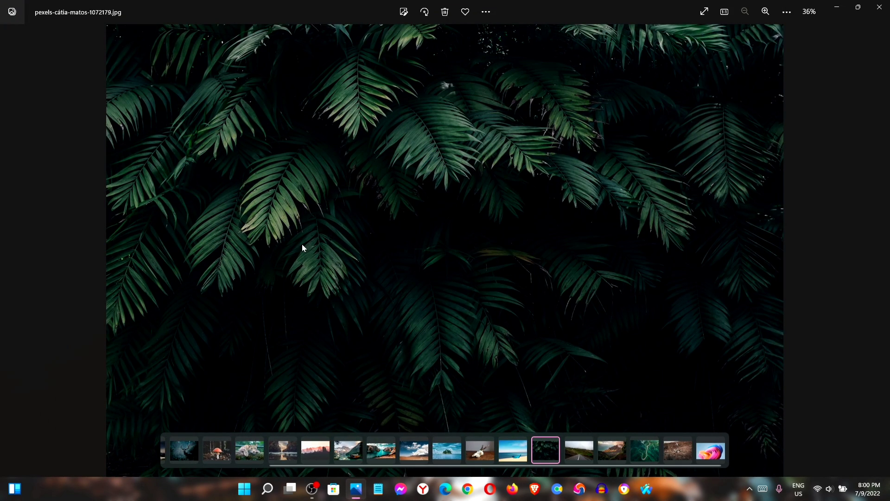
{"action": "scroll", "coordinate": [457, 224], "scroll_direction": "up", "scroll_amount": 5}
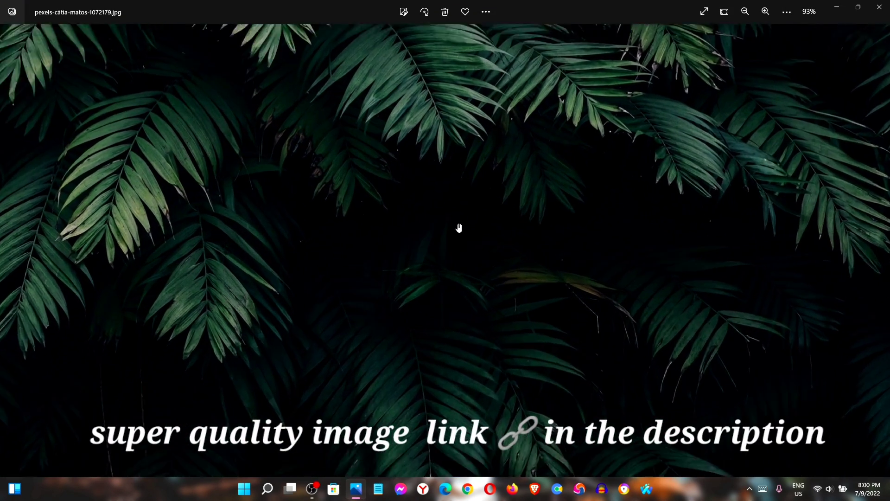
{"action": "scroll", "coordinate": [459, 228], "scroll_direction": "up", "scroll_amount": 6}
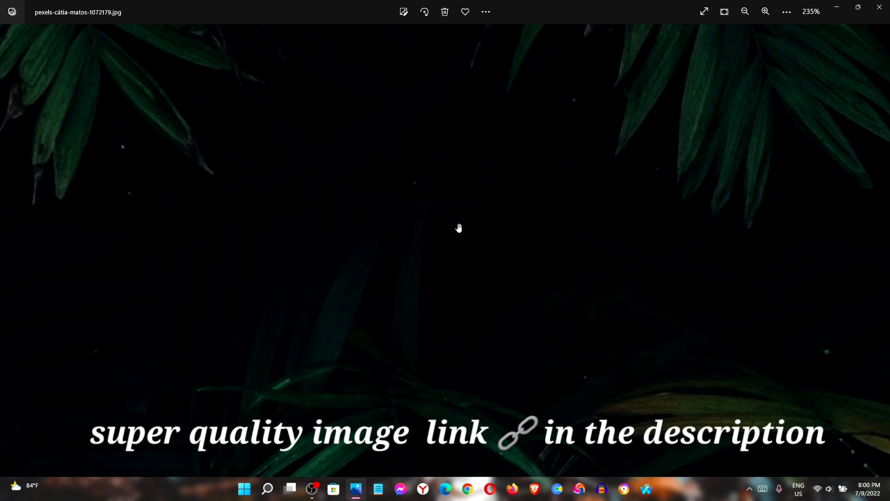
{"action": "scroll", "coordinate": [459, 228], "scroll_direction": "down", "scroll_amount": 11}
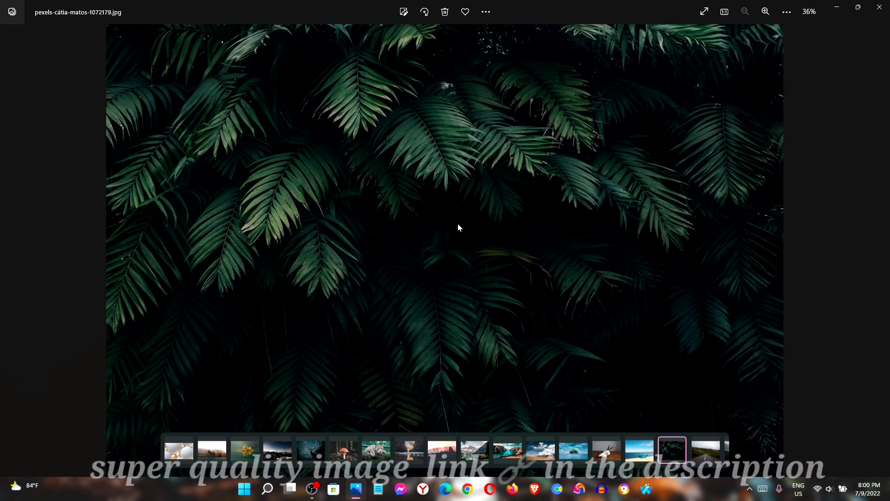
{"action": "right_click", "coordinate": [458, 224]}
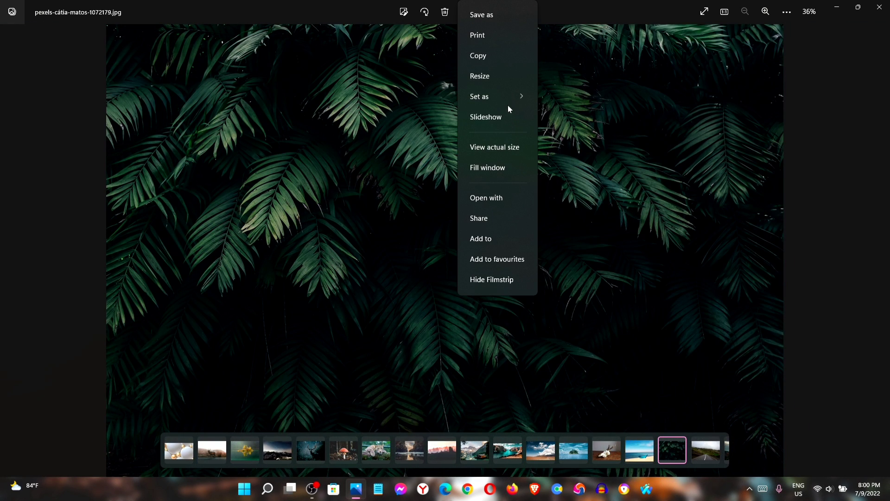
{"action": "mouse_move", "coordinate": [508, 96]}
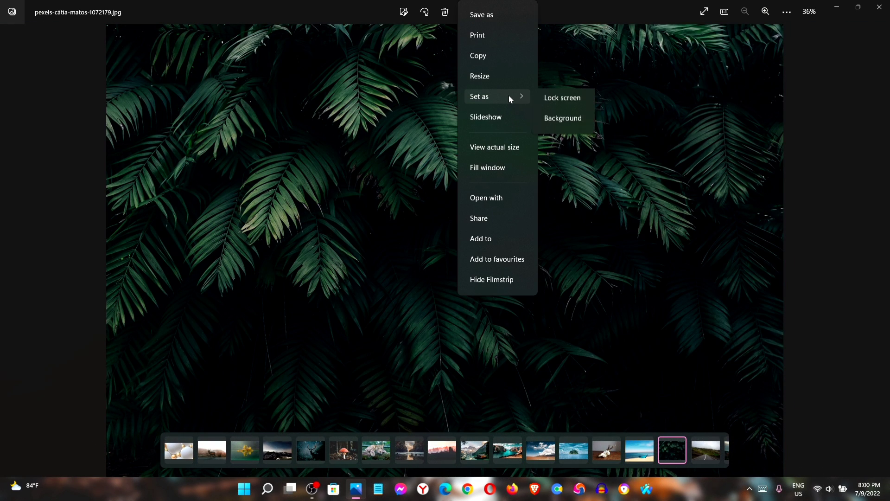
{"action": "left_click", "coordinate": [562, 127]}
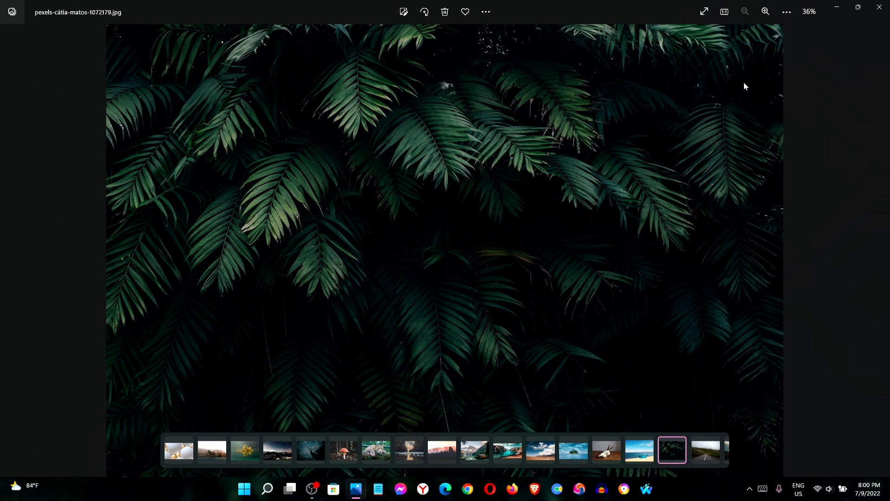
{"action": "left_click", "coordinate": [881, 8]}
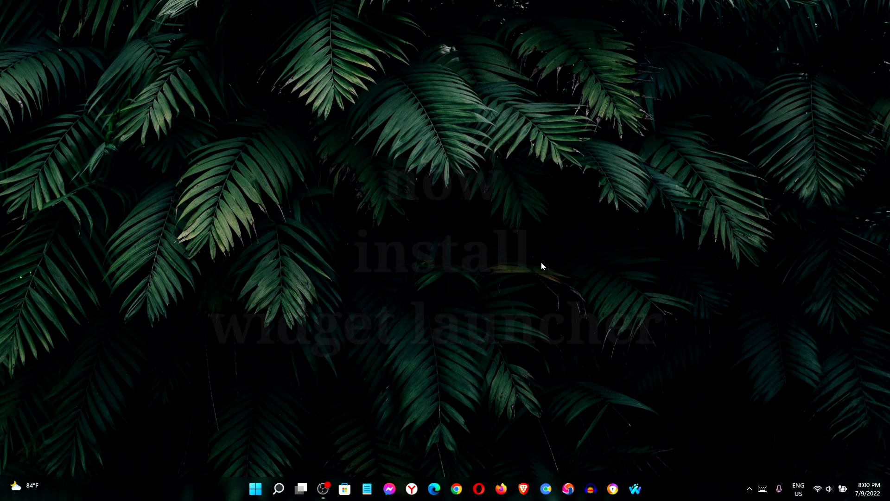
Step: Install Widget Launcher from the Microsoft Store and launch it, closing the store window
{"action": "left_click", "coordinate": [344, 489]}
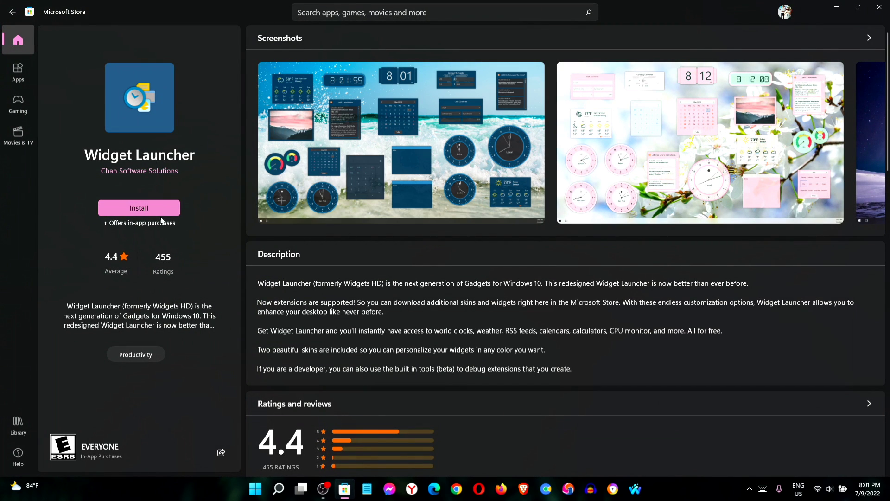
{"action": "left_click", "coordinate": [170, 209]}
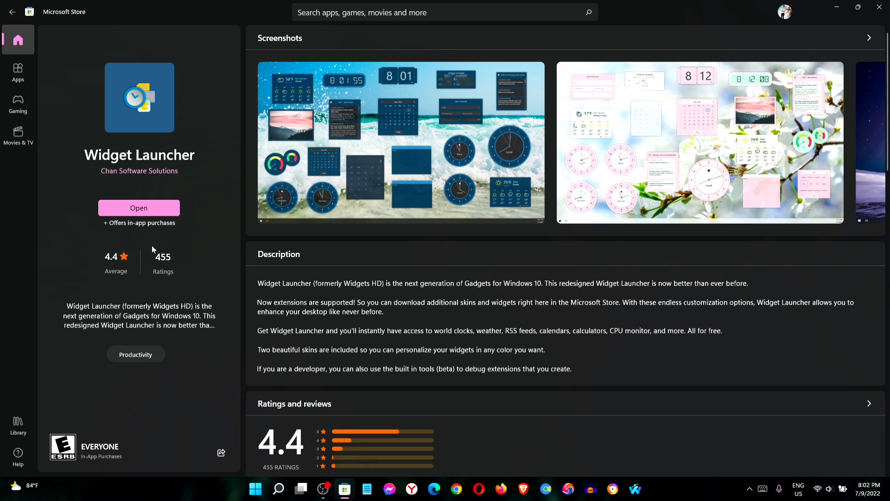
{"action": "left_click", "coordinate": [165, 214]}
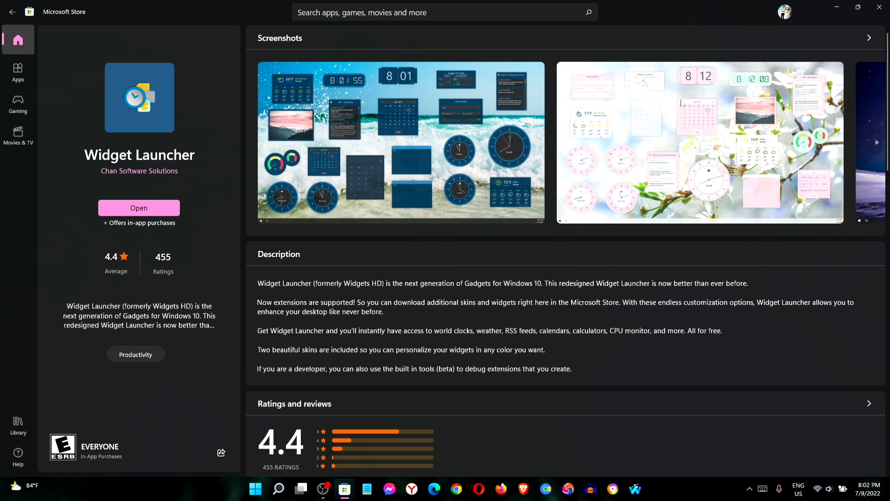
{"action": "left_click", "coordinate": [880, 4]}
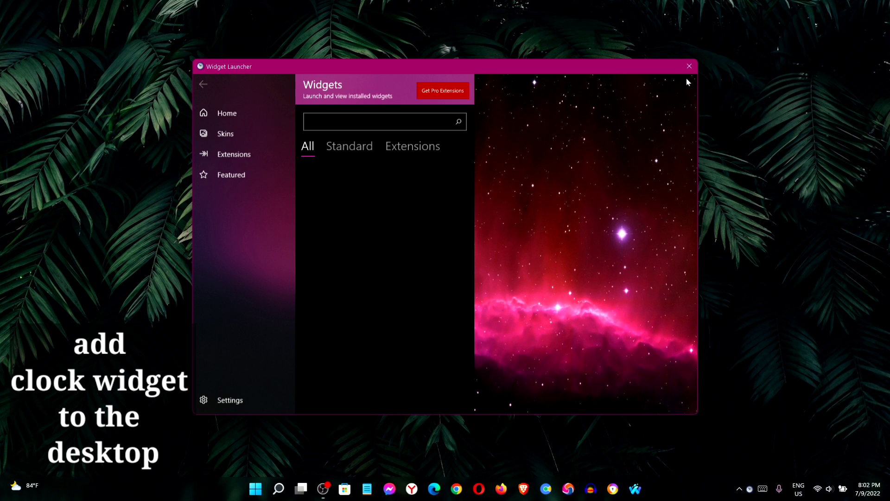
Step: Move the Widget Launcher window to the right side of the desktop and dismiss its What's New notes
{"action": "left_click_drag", "start_coordinate": [588, 66], "coordinate": [773, 68]}
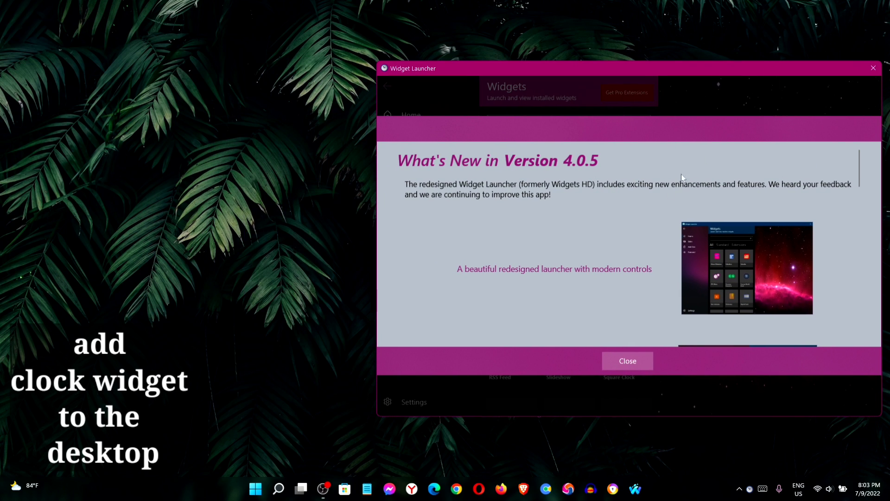
{"action": "left_click", "coordinate": [635, 358]}
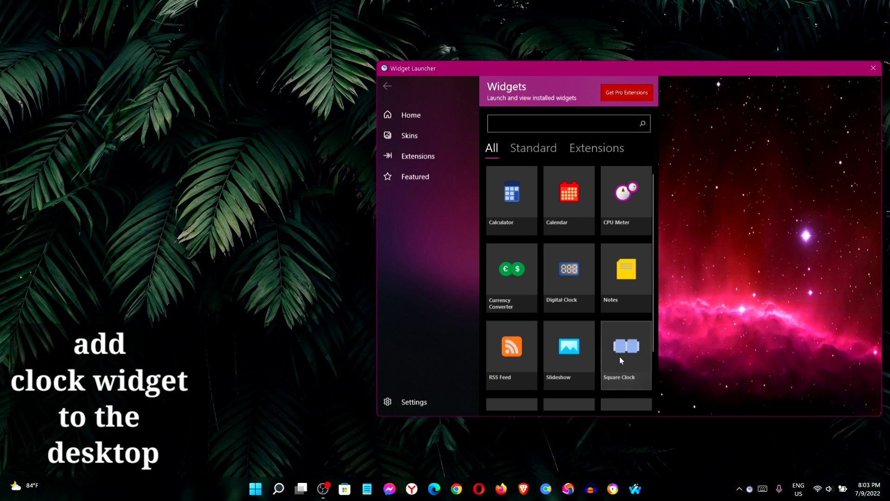
Step: Select the Square Clock widget and set its skin to Colorful Light
{"action": "left_click", "coordinate": [620, 357]}
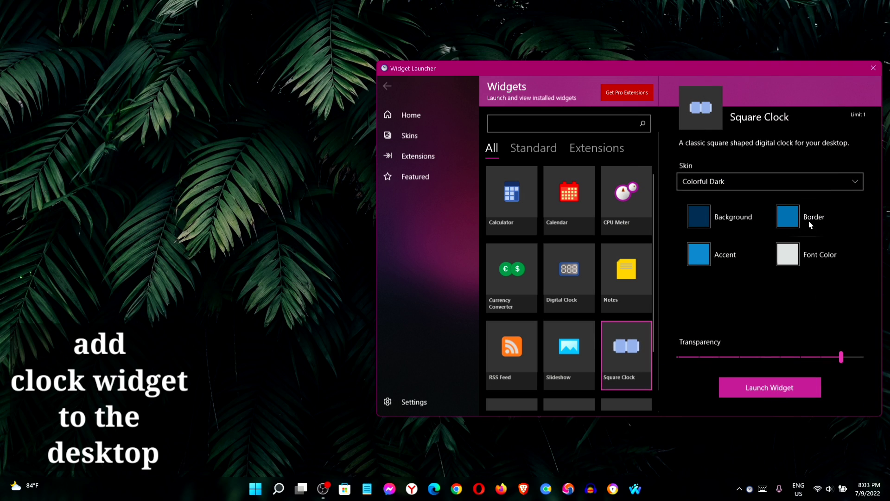
{"action": "left_click", "coordinate": [831, 188]}
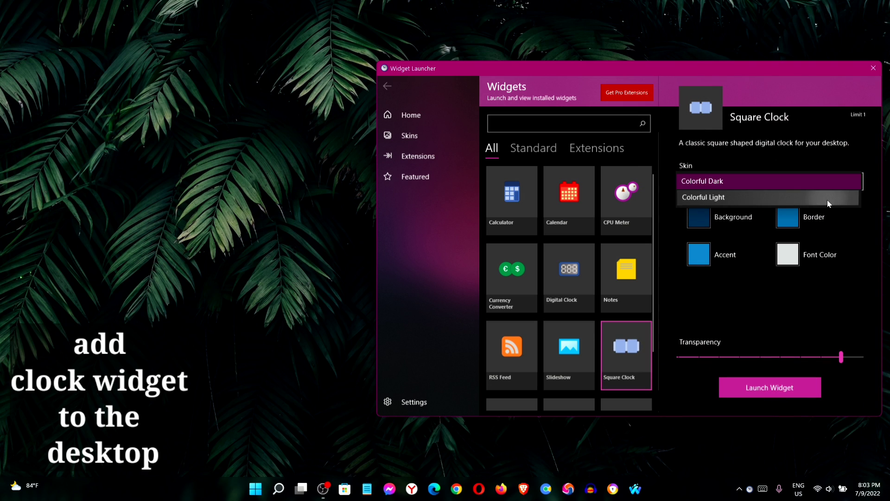
{"action": "left_click", "coordinate": [828, 199]}
Step: Set the Square Clock's background color to a muted pale mint green and accept it
{"action": "left_click", "coordinate": [704, 226]}
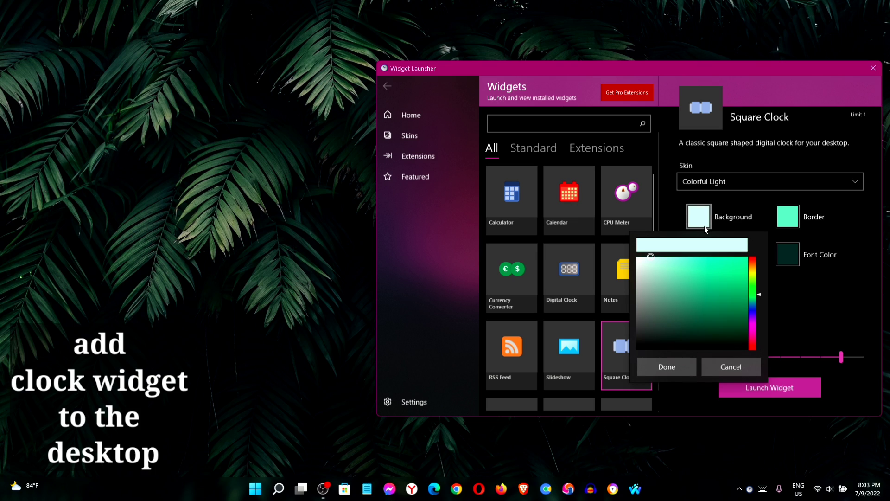
{"action": "left_click", "coordinate": [677, 267]}
{"action": "left_click", "coordinate": [667, 266]}
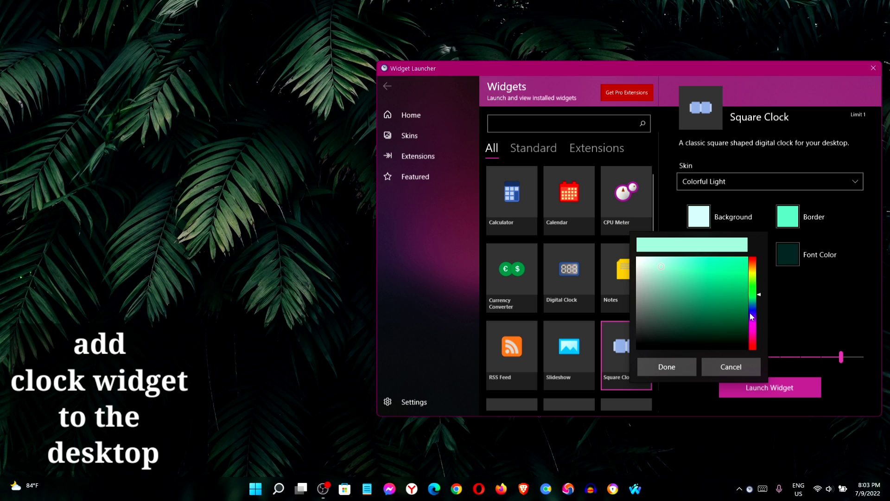
{"action": "left_click", "coordinate": [655, 273]}
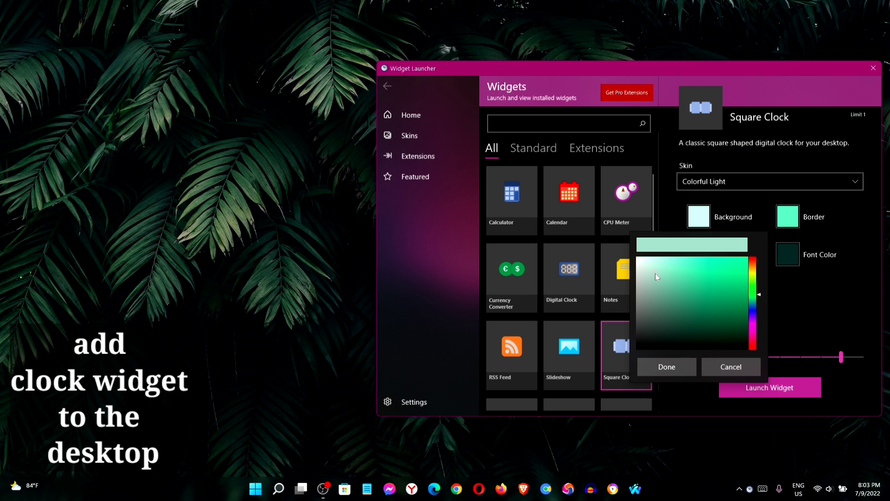
{"action": "left_click", "coordinate": [692, 325]}
{"action": "left_click", "coordinate": [653, 266]}
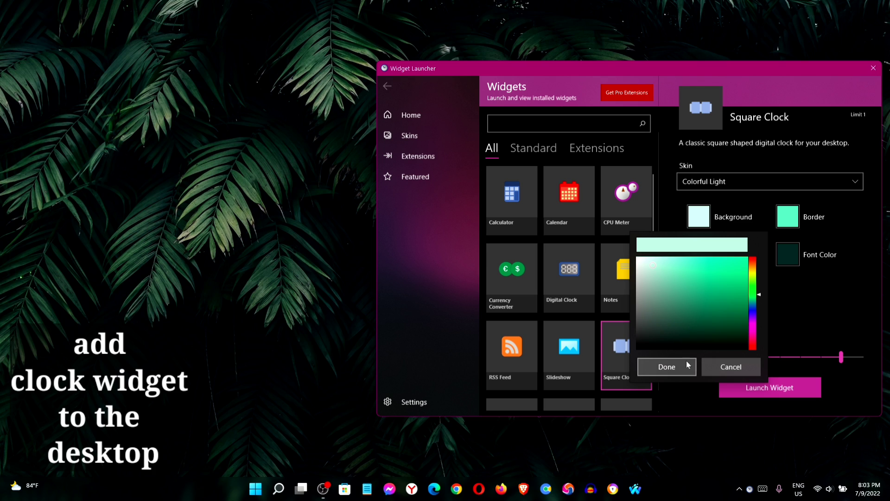
{"action": "left_click", "coordinate": [659, 277]}
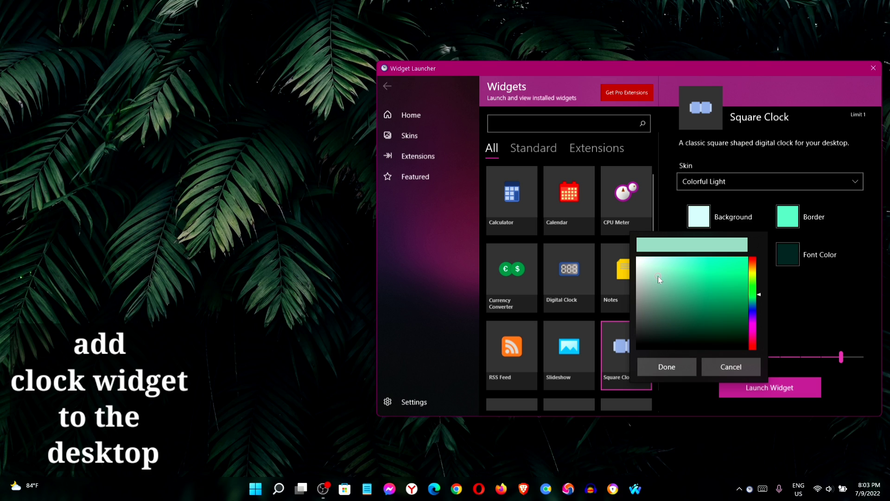
{"action": "left_click", "coordinate": [669, 364]}
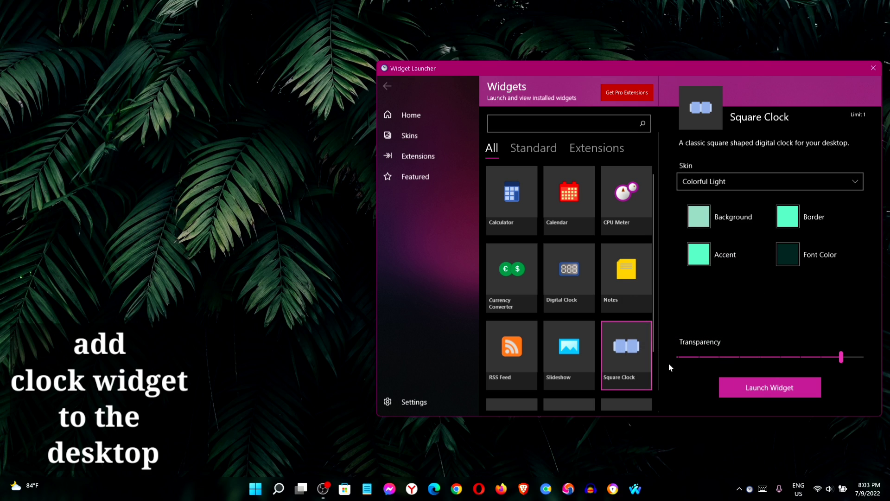
Step: Launch the Square Clock widget onto the desktop and close the Widget Launcher window
{"action": "mouse_move", "coordinate": [841, 356]}
{"action": "left_mouse_down"}
{"action": "mouse_move", "coordinate": [716, 383]}
{"action": "mouse_move", "coordinate": [837, 362]}
{"action": "left_mouse_up"}
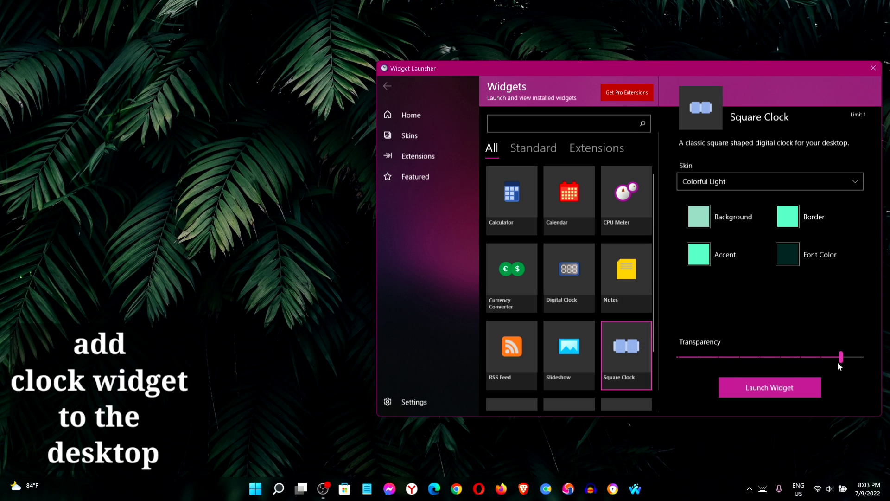
{"action": "left_click", "coordinate": [808, 386]}
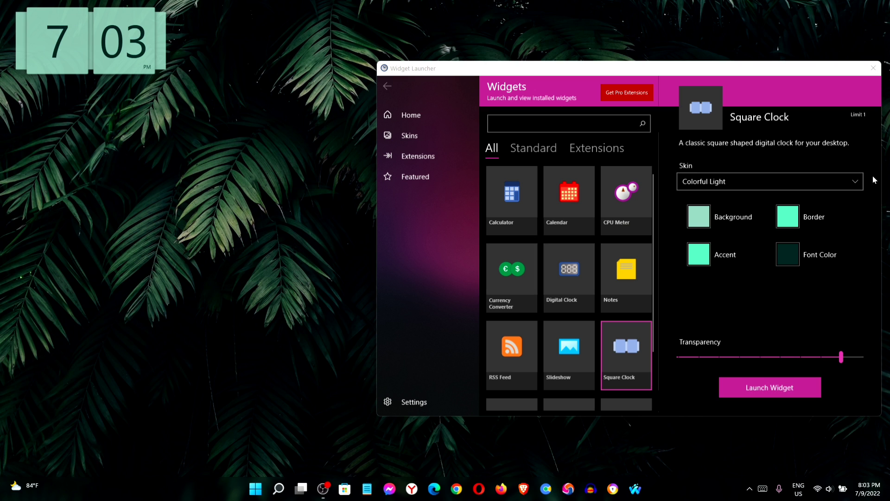
{"action": "left_click", "coordinate": [873, 71]}
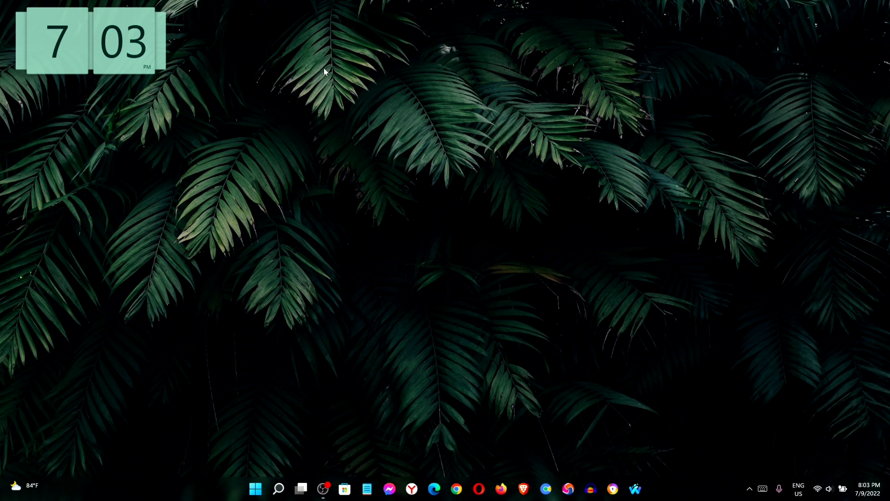
Step: Move the clock widget to the middle of the desktop, enlarge it to nearly twice its size, and recenter it
{"action": "left_click_drag", "start_coordinate": [135, 54], "coordinate": [494, 258]}
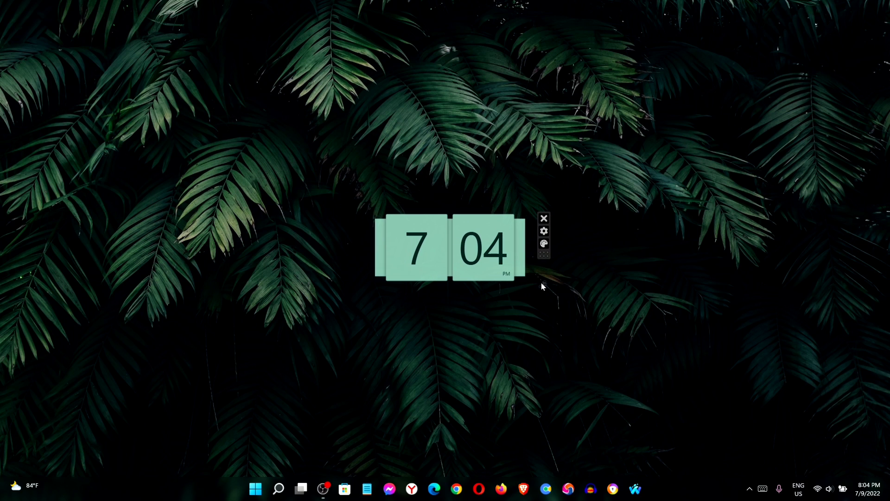
{"action": "left_click_drag", "start_coordinate": [542, 284], "coordinate": [638, 341]}
{"action": "left_click_drag", "start_coordinate": [499, 283], "coordinate": [448, 270]}
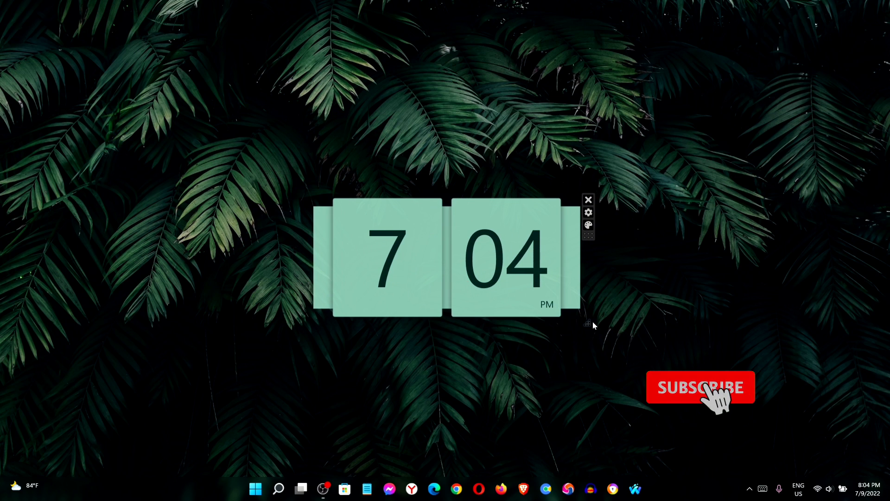